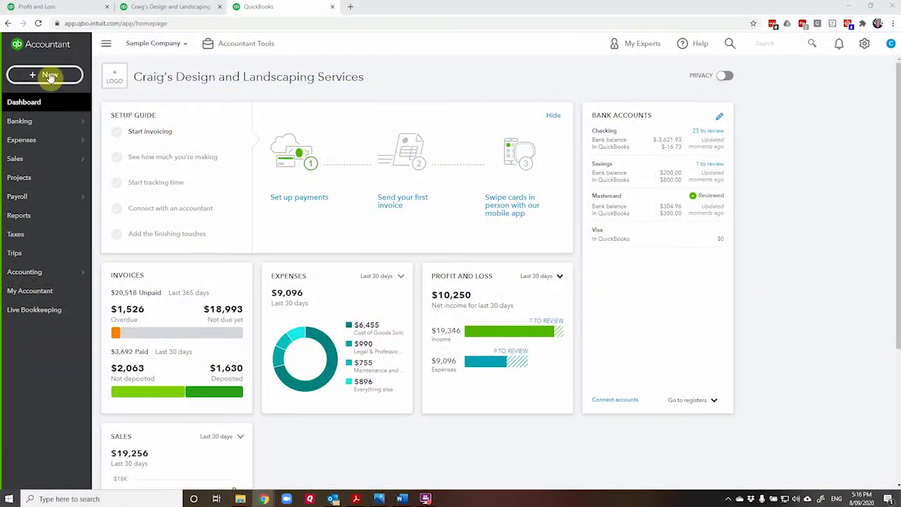
# Step: Start a new expense and set the category of its first line to Office Expenses
pyautogui.click(50, 75)
pyautogui.click(141, 130)
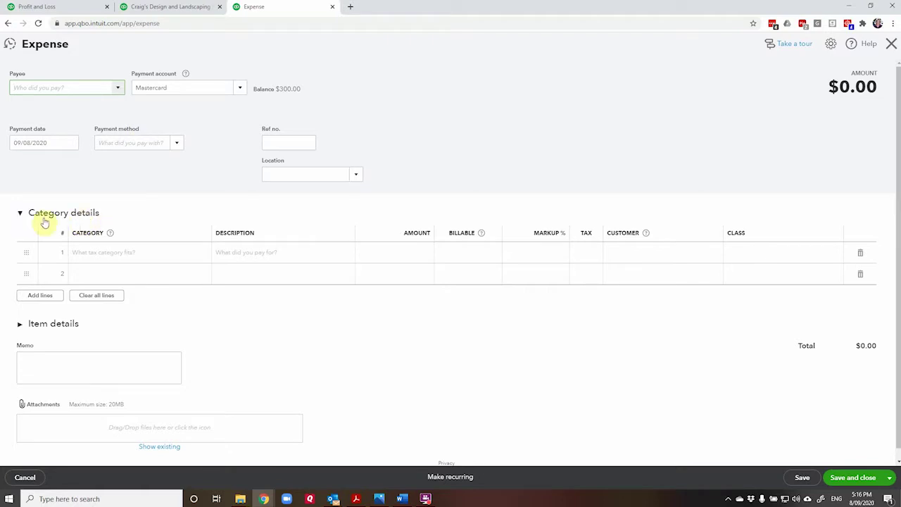
pyautogui.click(110, 249)
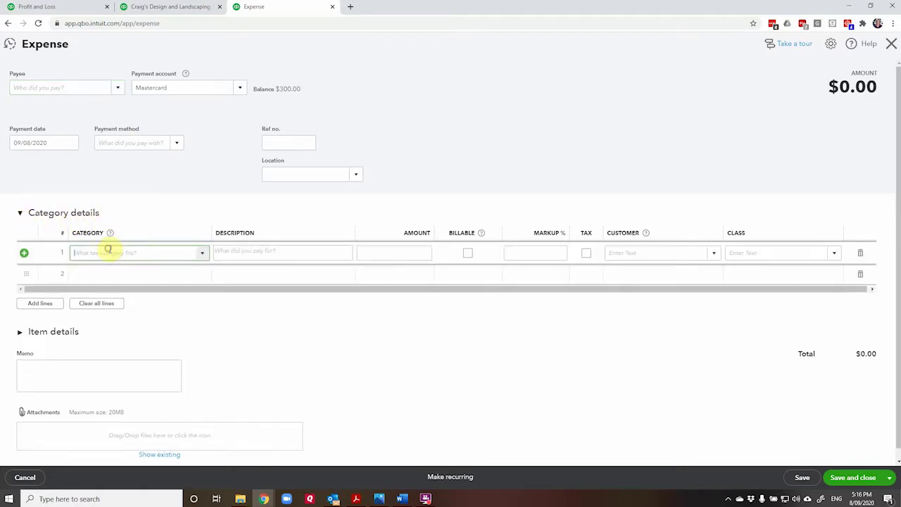
pyautogui.write('rent')
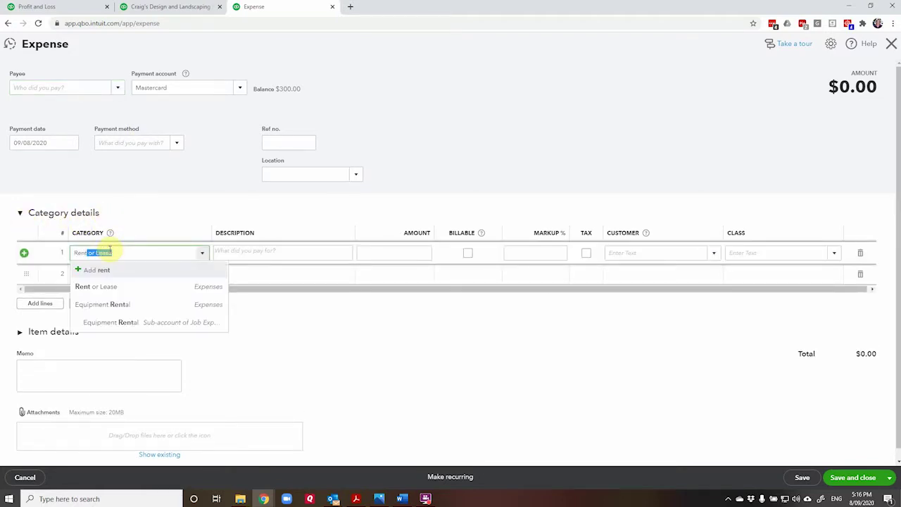
pyautogui.press('BackSpace')
pyautogui.press('BackSpace')
pyautogui.press('BackSpace')
pyautogui.press('BackSpace')
pyautogui.press('BackSpace')
pyautogui.write('o')
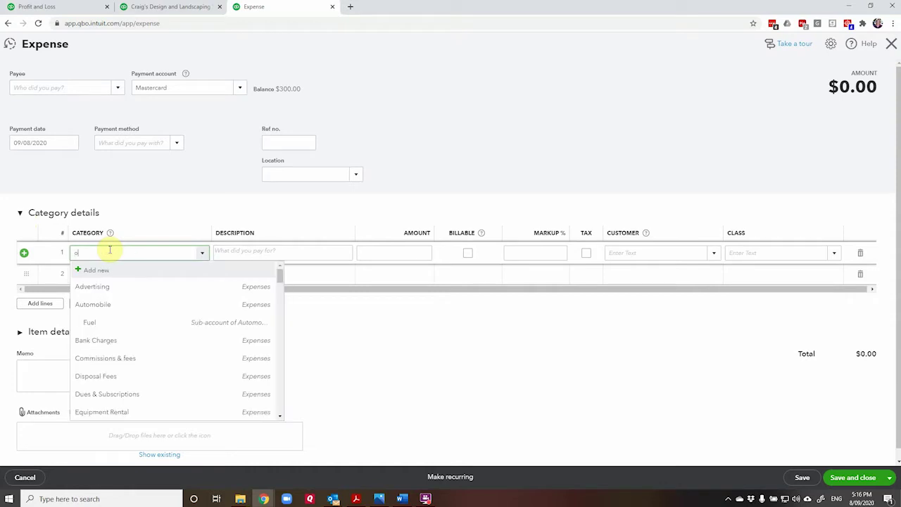
pyautogui.write('ffice Expenses')
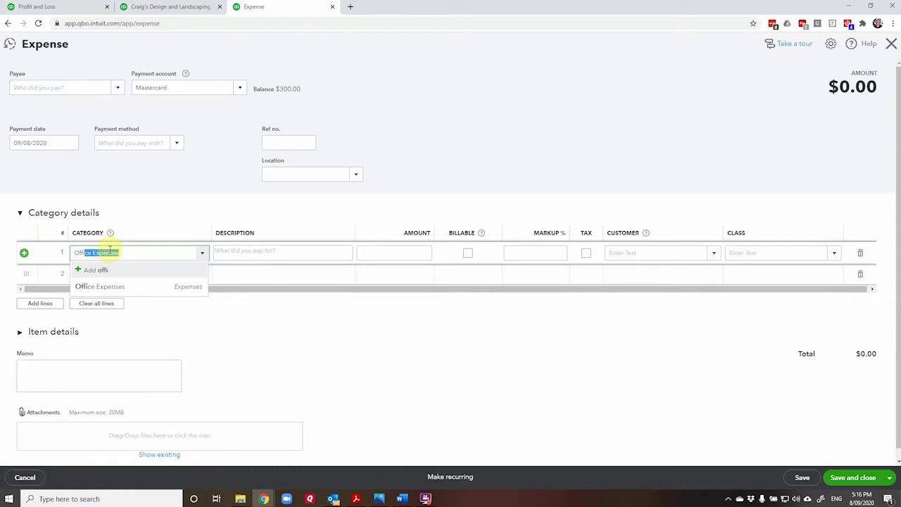
pyautogui.click(151, 173)
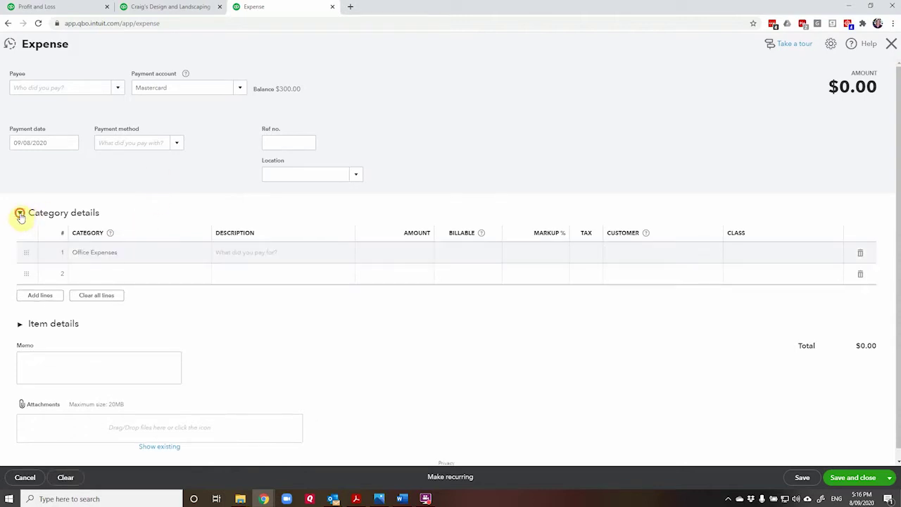
# Step: Collapse the expense's category details, expand its item details and look through the products available for the first line
pyautogui.click(21, 214)
pyautogui.click(21, 249)
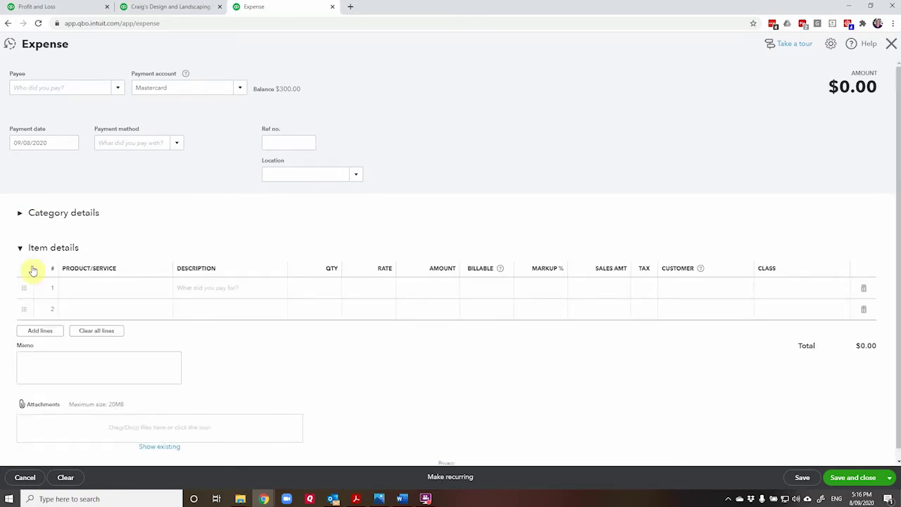
pyautogui.click(96, 289)
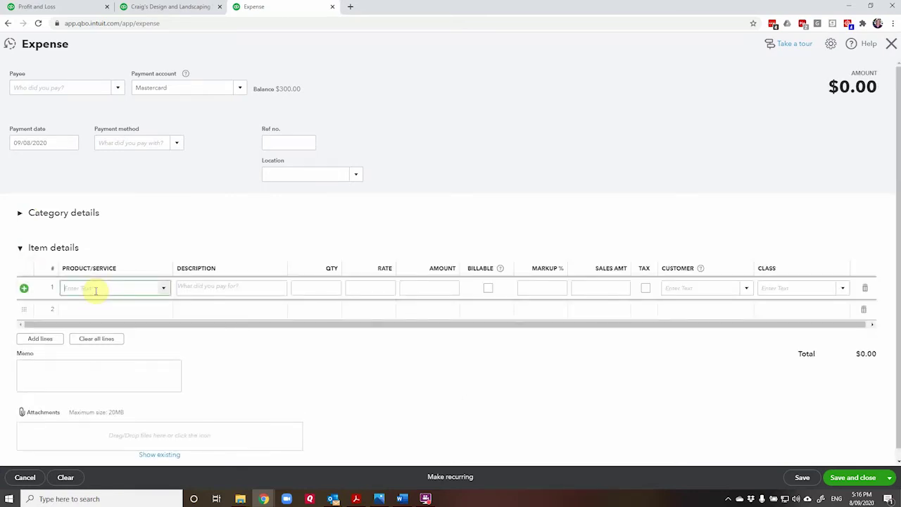
pyautogui.click(164, 288)
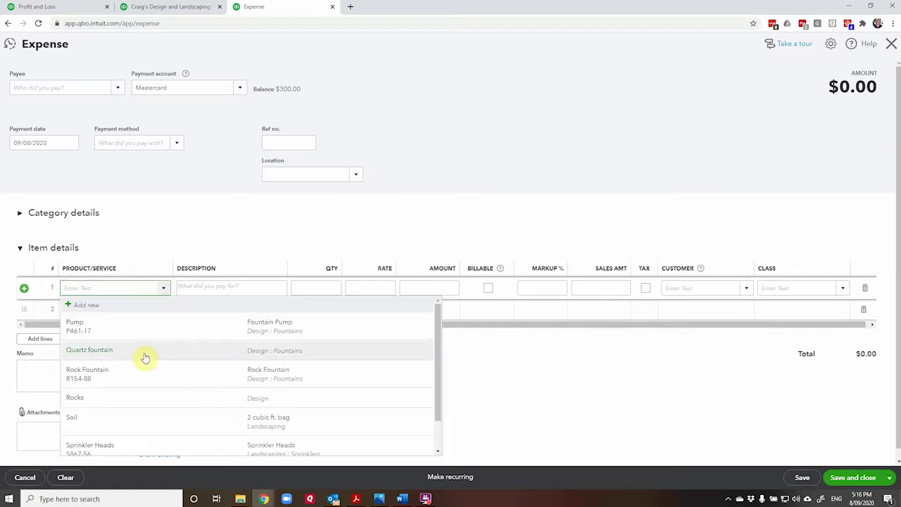
pyautogui.scroll(-1, 144, 358)
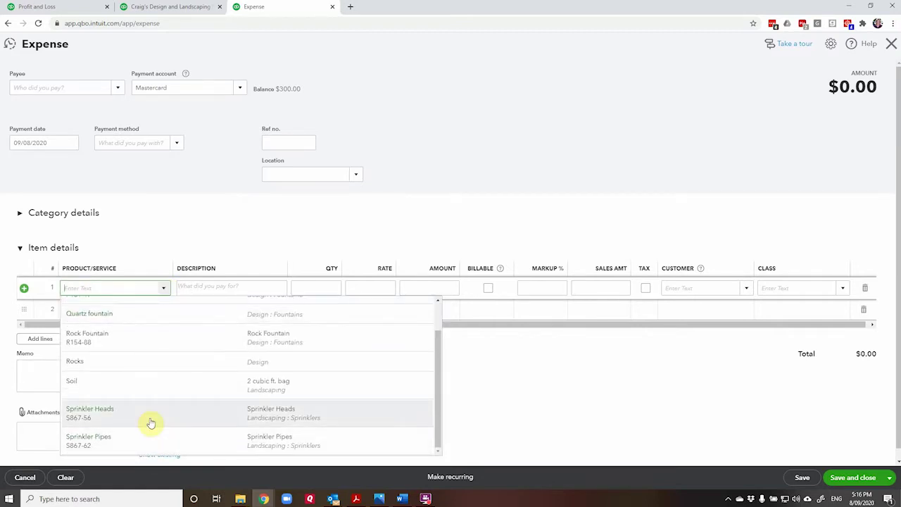
pyautogui.click(164, 288)
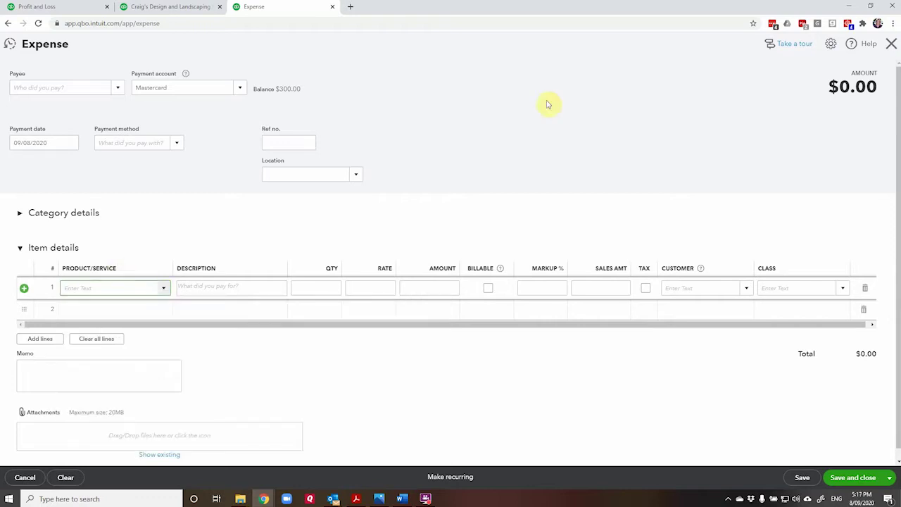
# Step: Leave the expense without saving and start a new bill
pyautogui.click(891, 43)
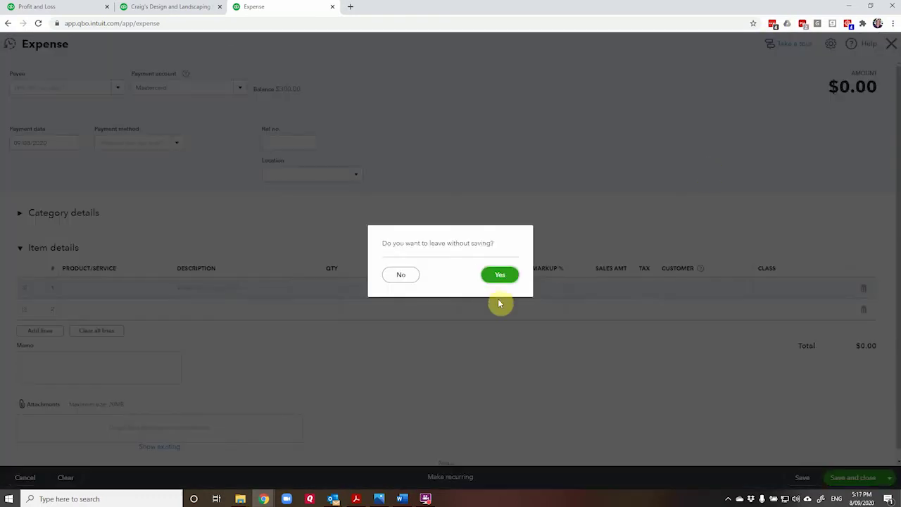
pyautogui.click(504, 276)
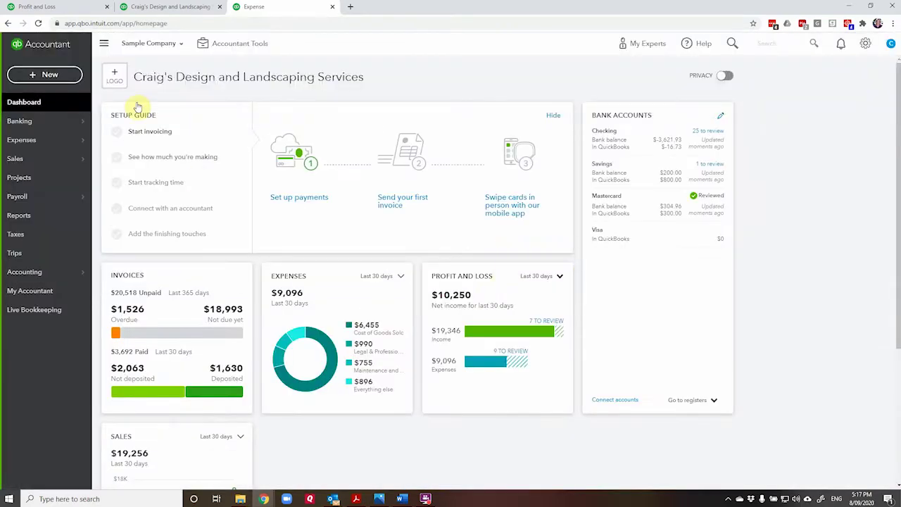
pyautogui.click(43, 76)
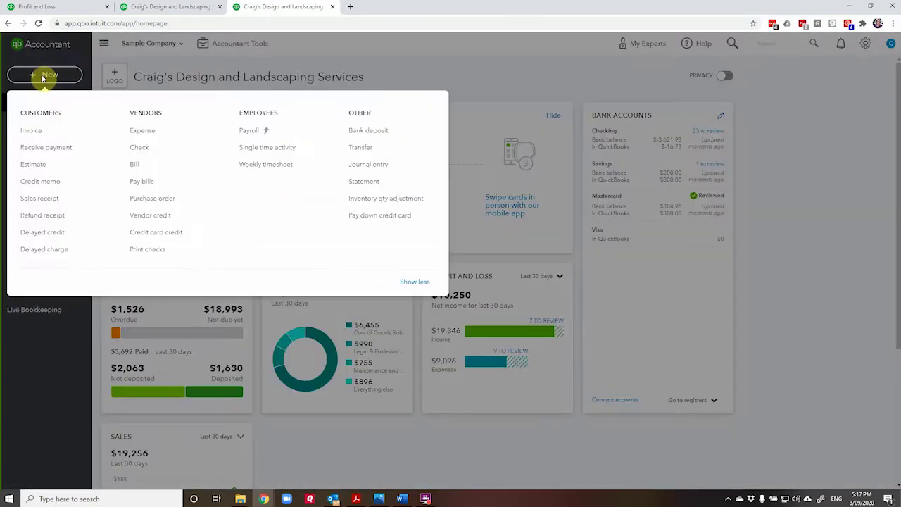
pyautogui.click(138, 166)
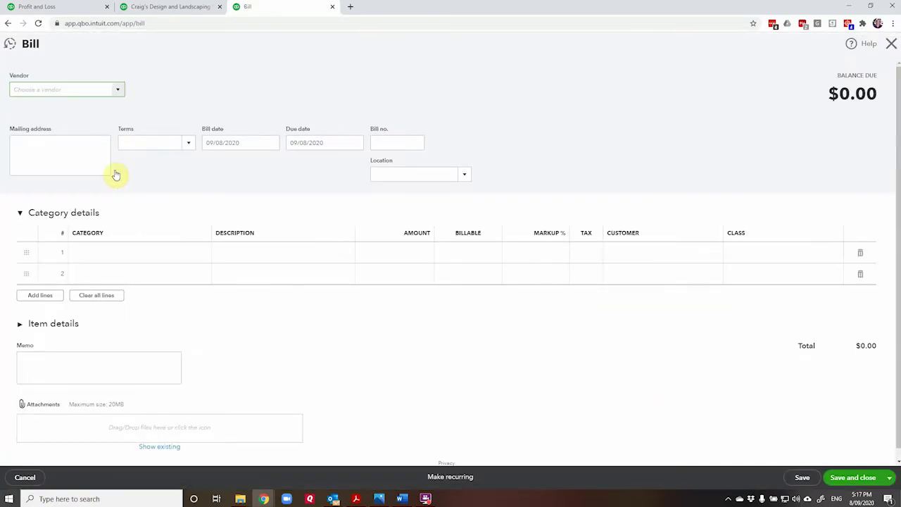
# Step: Collapse the bill's category details, expand its item details and look through the products available for the first line
pyautogui.click(19, 213)
pyautogui.click(20, 247)
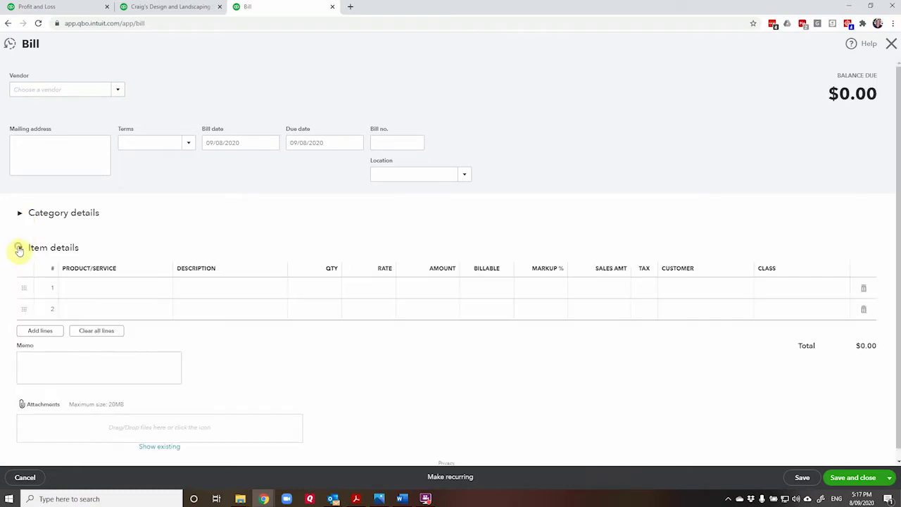
pyautogui.click(154, 289)
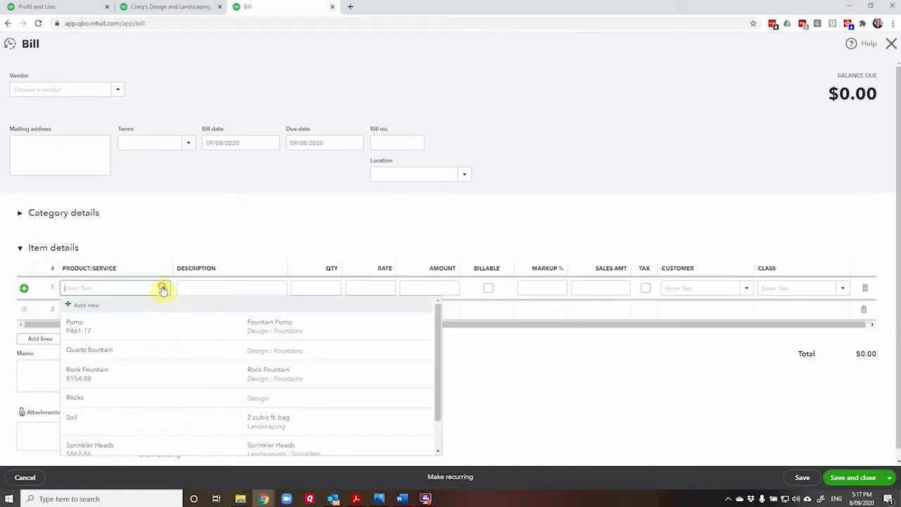
pyautogui.scroll(-1, 150, 366)
pyautogui.scroll(1, 155, 368)
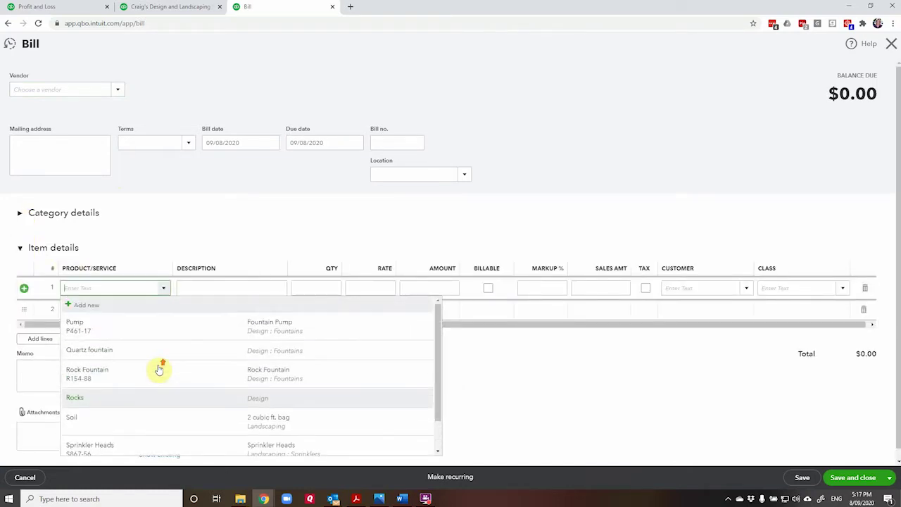
# Step: Review the open Profit and Loss and Balance Sheet reports, and return to the bill
pyautogui.click(67, 6)
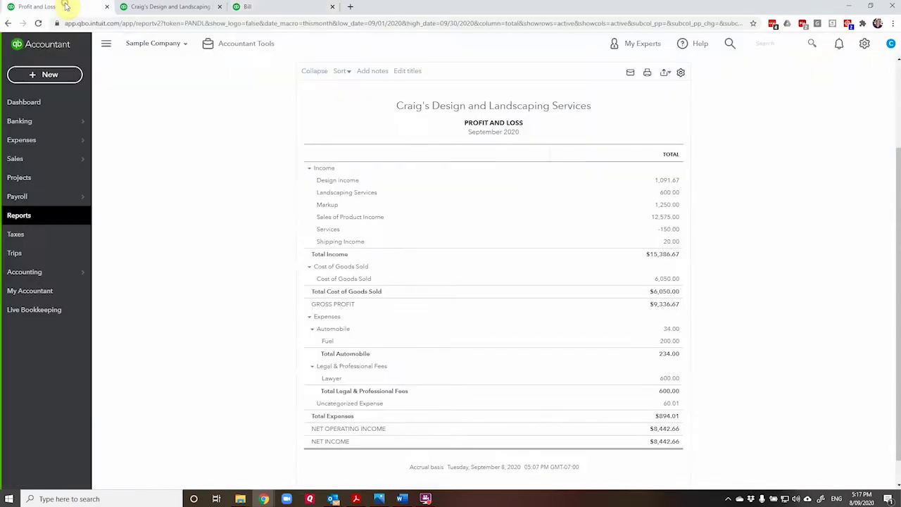
pyautogui.click(171, 7)
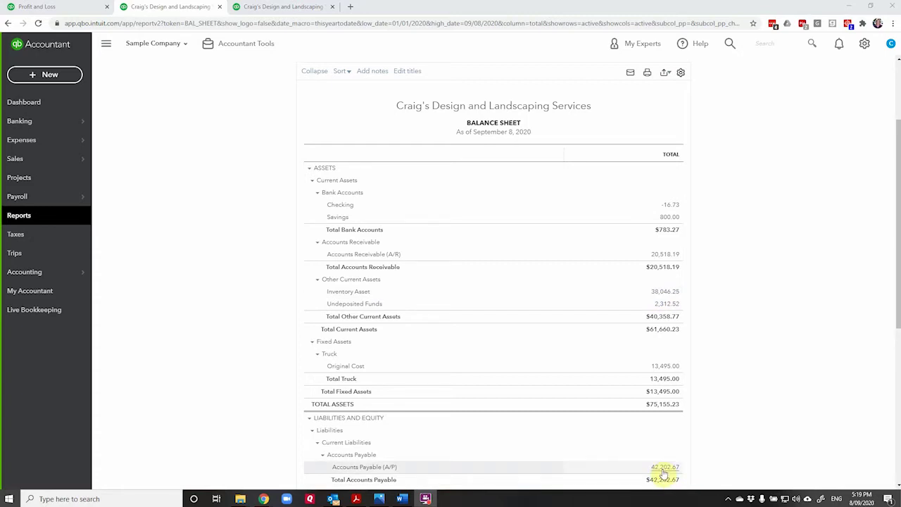
pyautogui.click(276, 7)
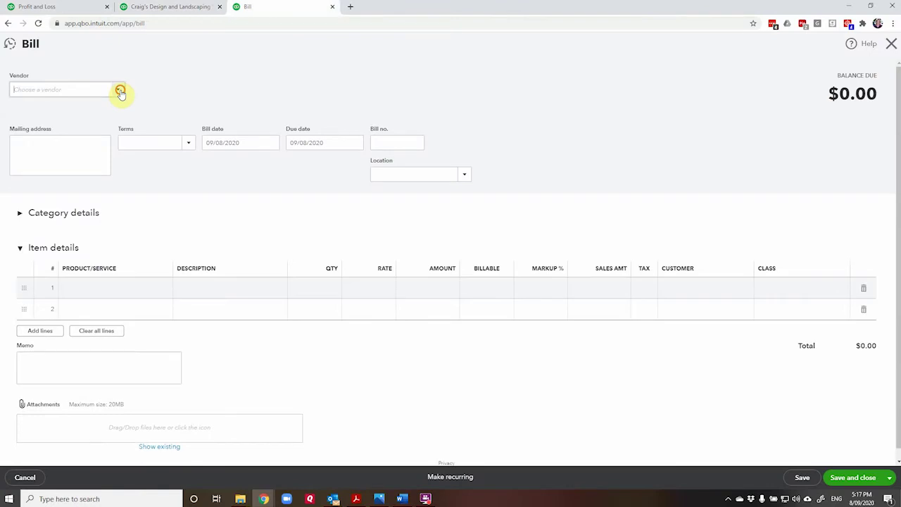
# Step: Choose Tim Philip Masonry as the bill's vendor
pyautogui.click(120, 92)
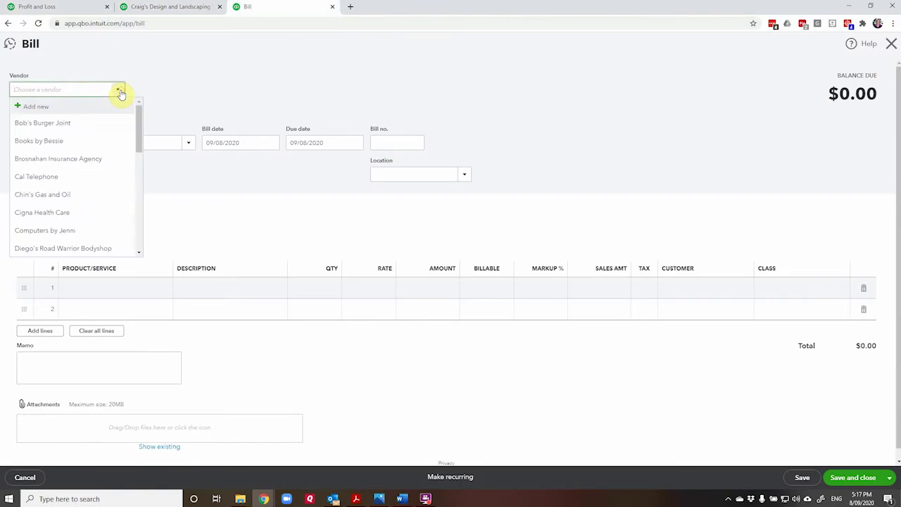
pyautogui.scroll(-5, 105, 176)
pyautogui.scroll(-4, 104, 177)
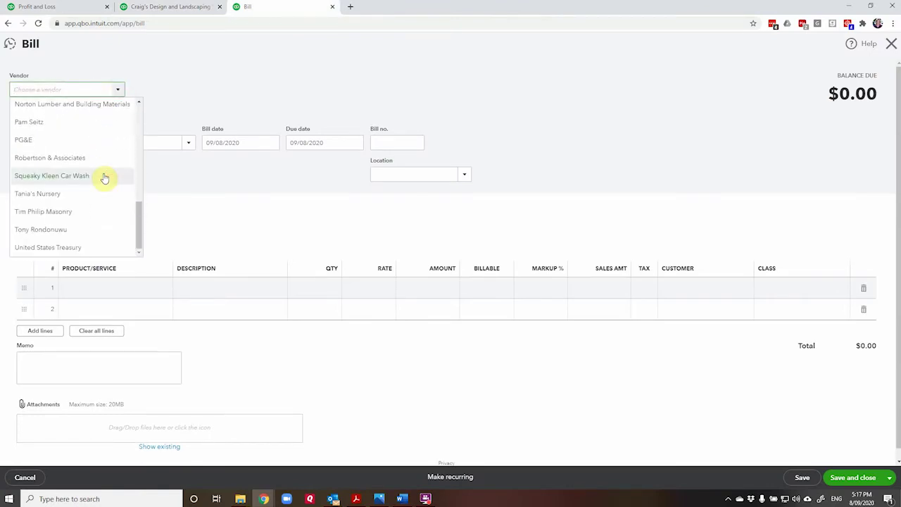
pyautogui.click(84, 214)
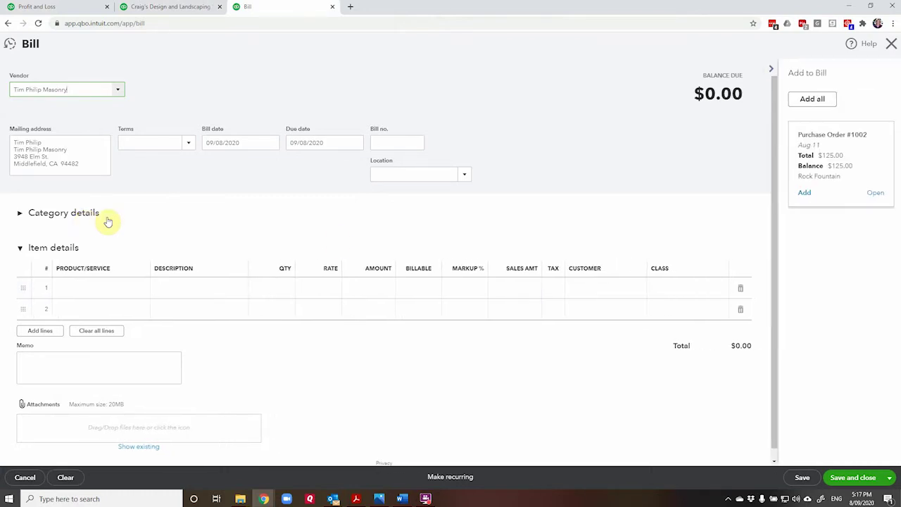
# Step: Enter the Rocks product on the first item line with quantity 500 and rate 10, and save and close the bill
pyautogui.click(108, 289)
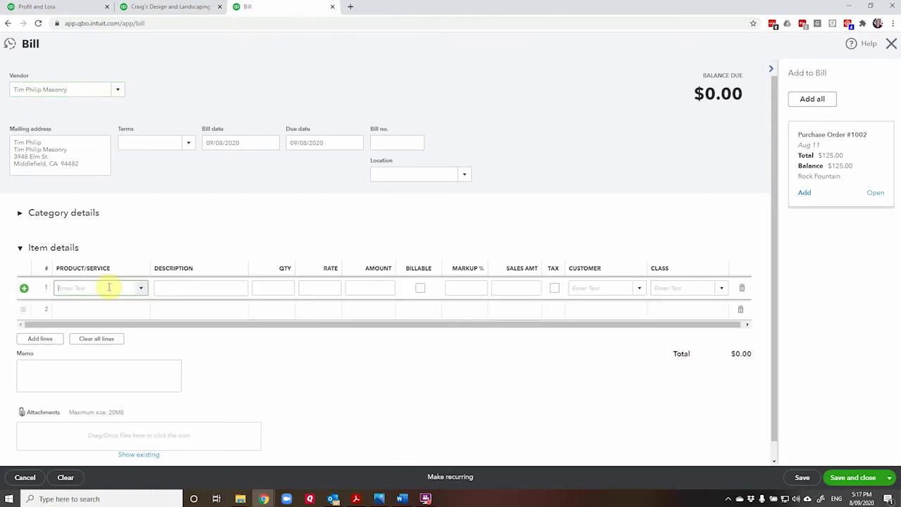
pyautogui.write('roc')
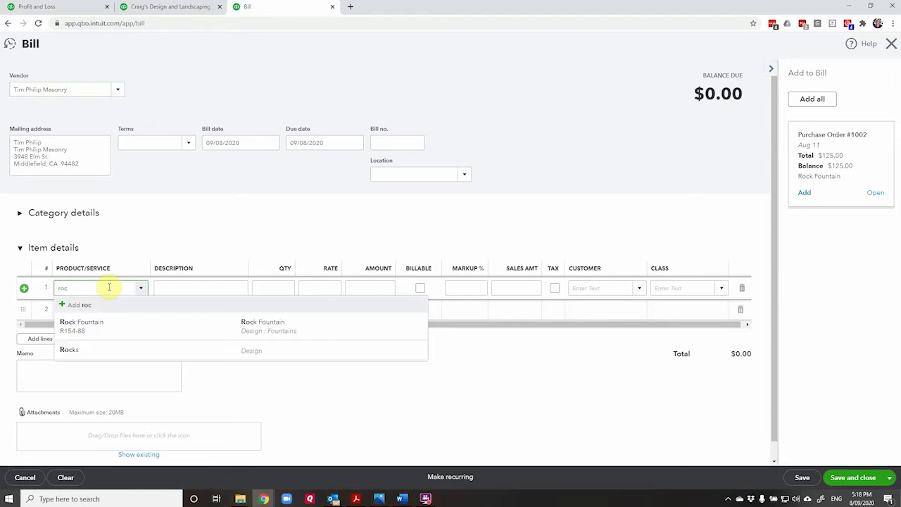
pyautogui.click(115, 350)
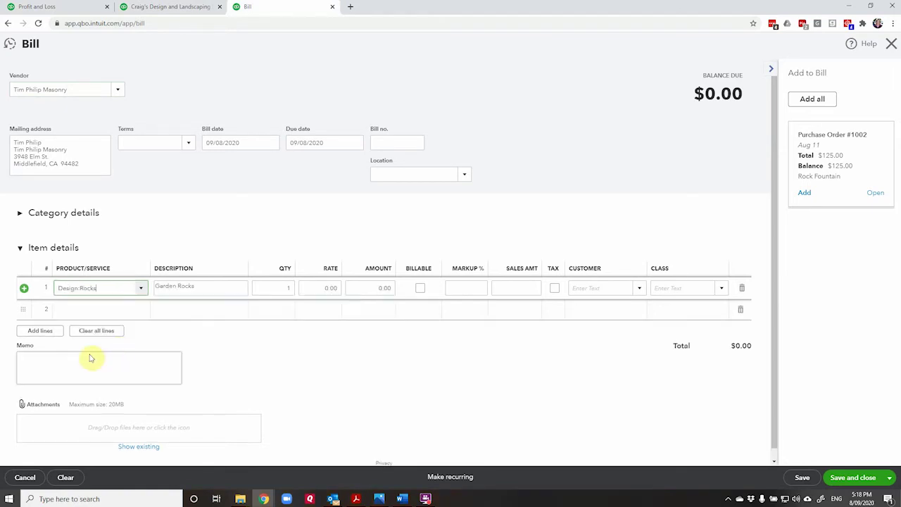
pyautogui.click(289, 288)
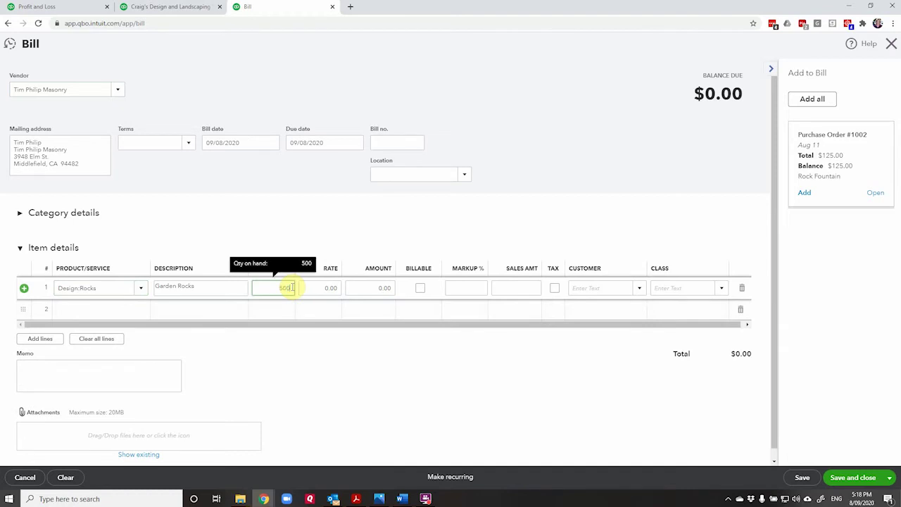
pyautogui.press('Tab')
pyautogui.write('10')
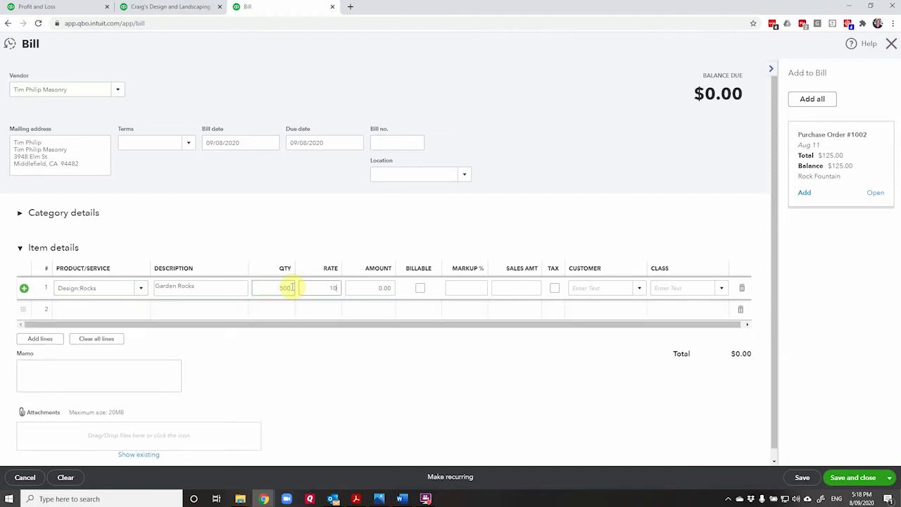
pyautogui.press('Tab')
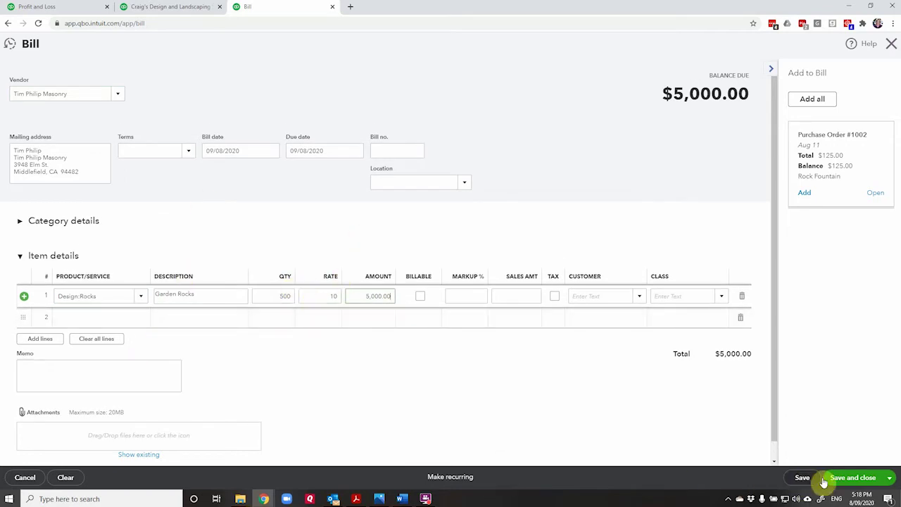
pyautogui.click(848, 478)
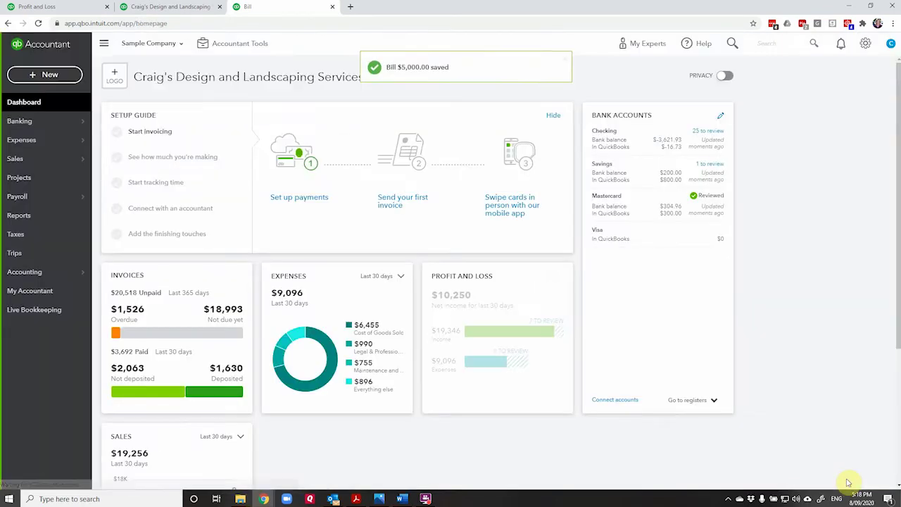
# Step: View the Profit and Loss report and reload the Balance Sheet to check the saved bill's effect
pyautogui.click(60, 9)
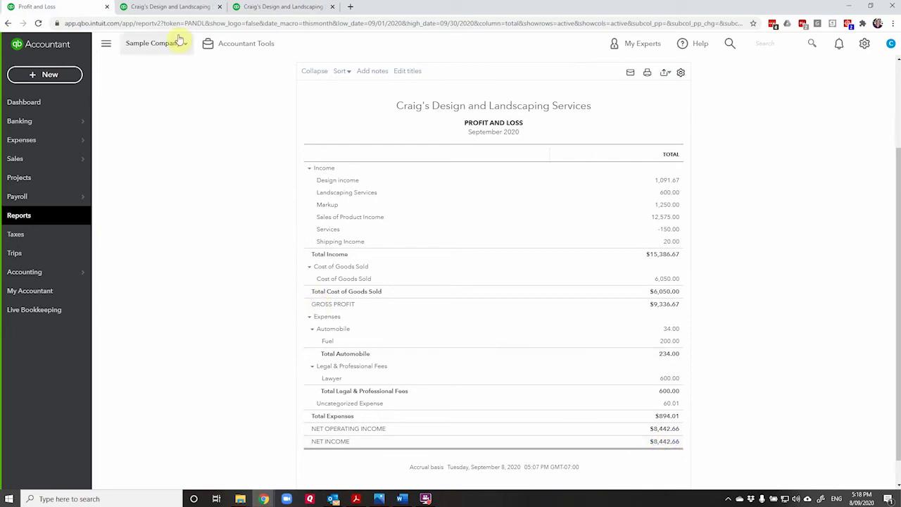
pyautogui.click(165, 7)
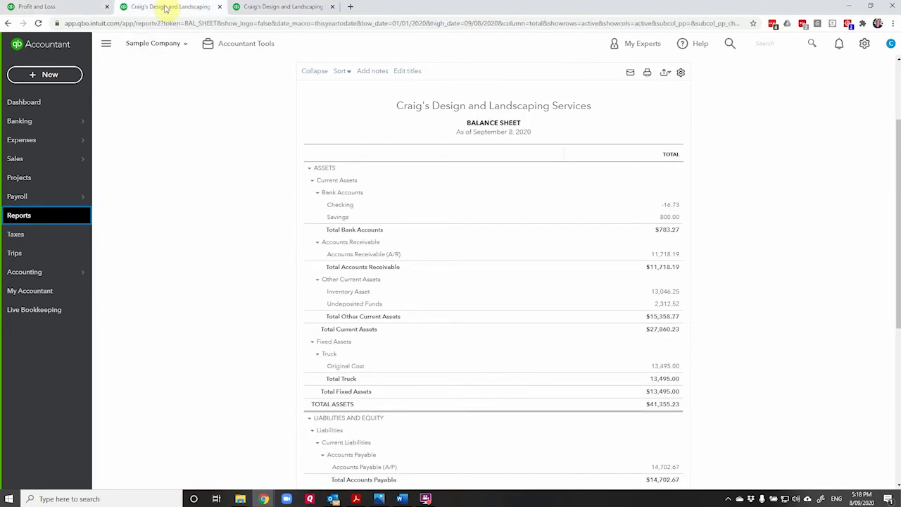
pyautogui.click(38, 23)
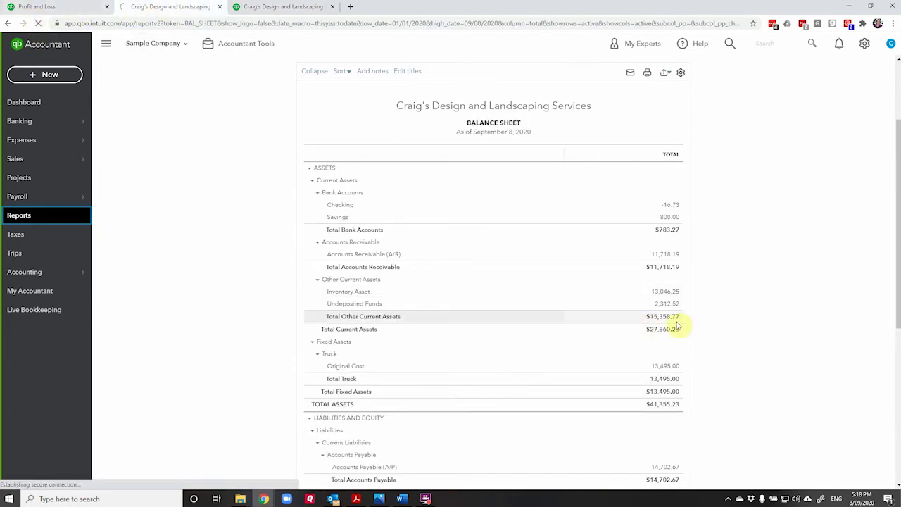